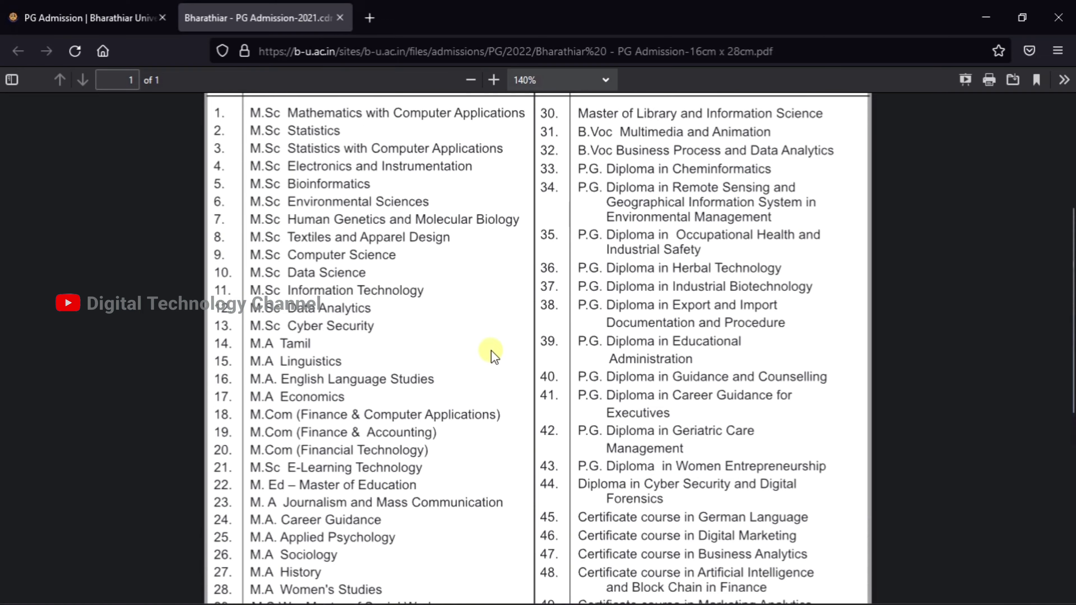
Step: Read the PG admission notification's course lists, entrance-test courses and application deadline, and close the PDF
scroll(576, 297, down, 8)
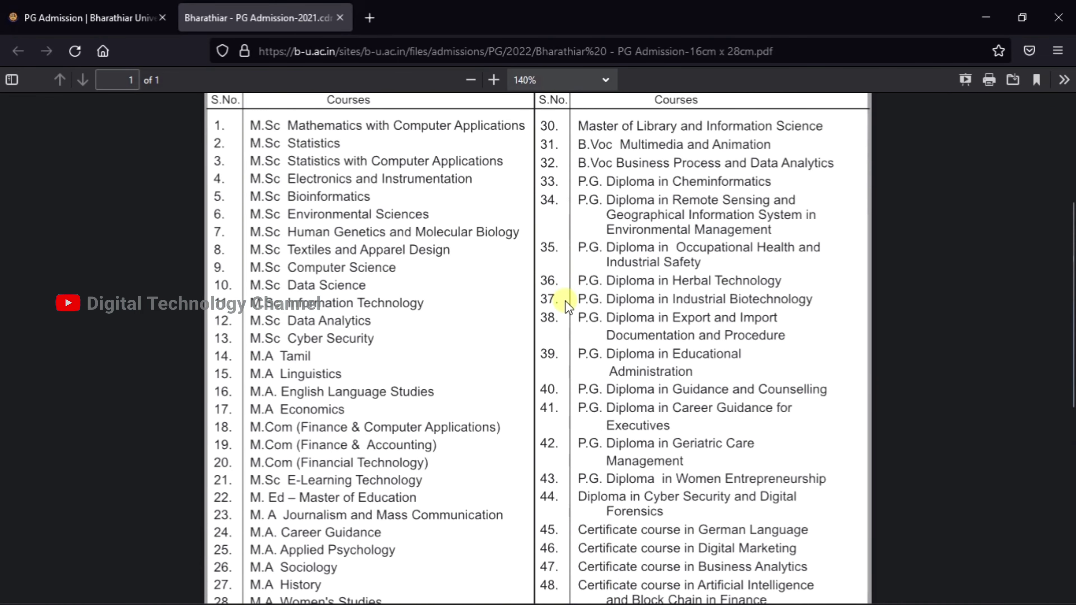
scroll(571, 359, down, 1)
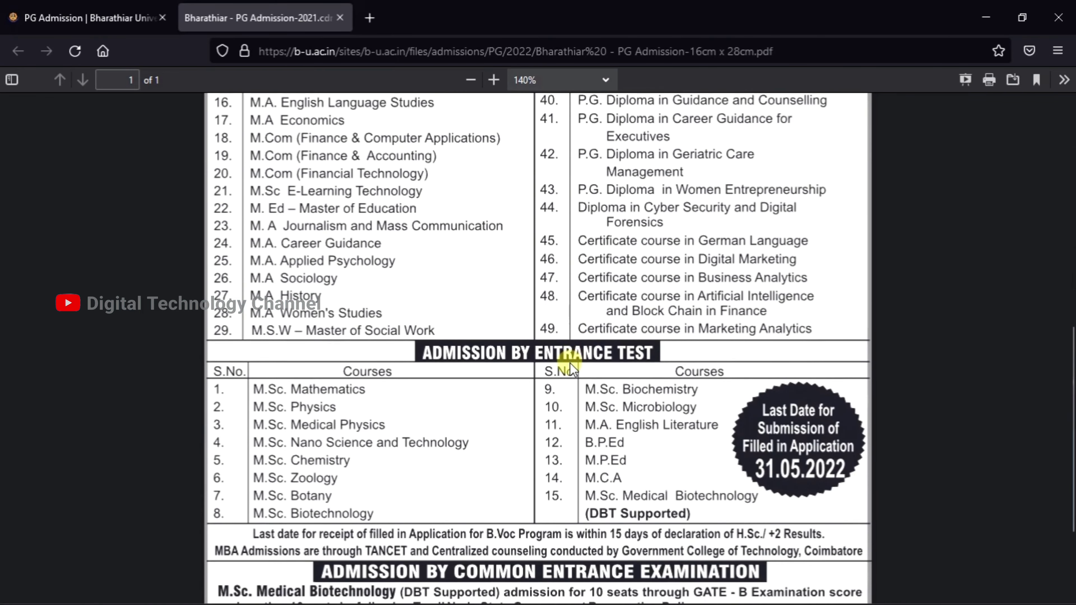
scroll(535, 389, down, 1)
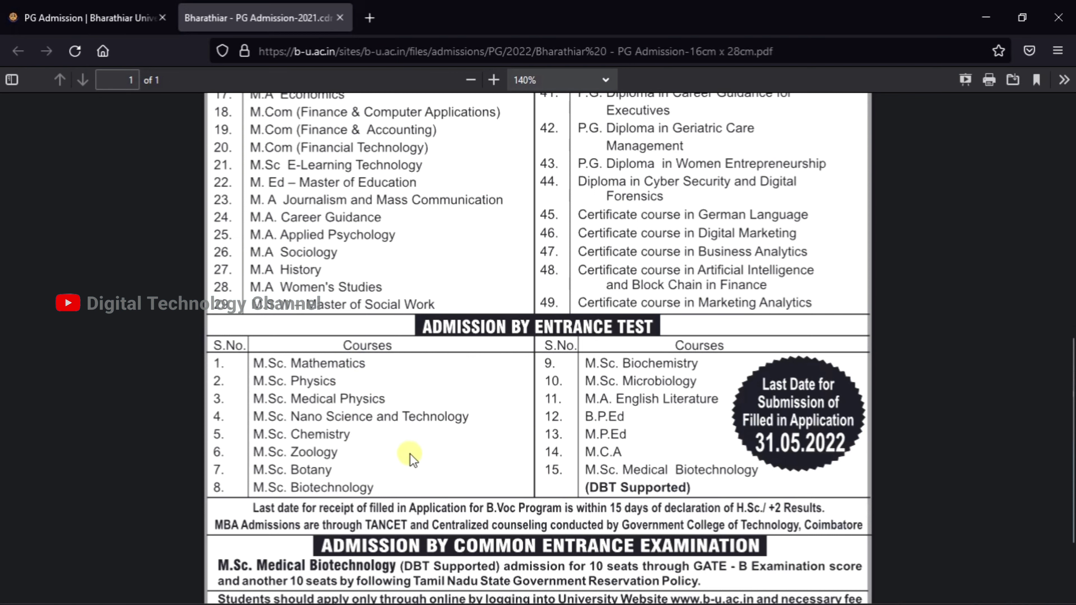
scroll(419, 454, down, 1)
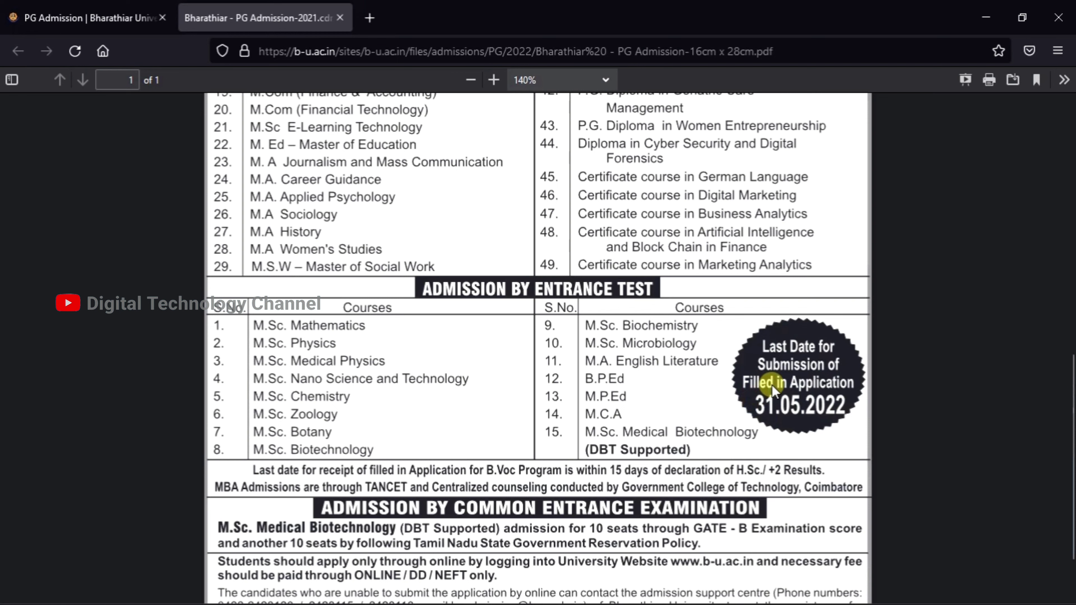
scroll(775, 387, down, 1)
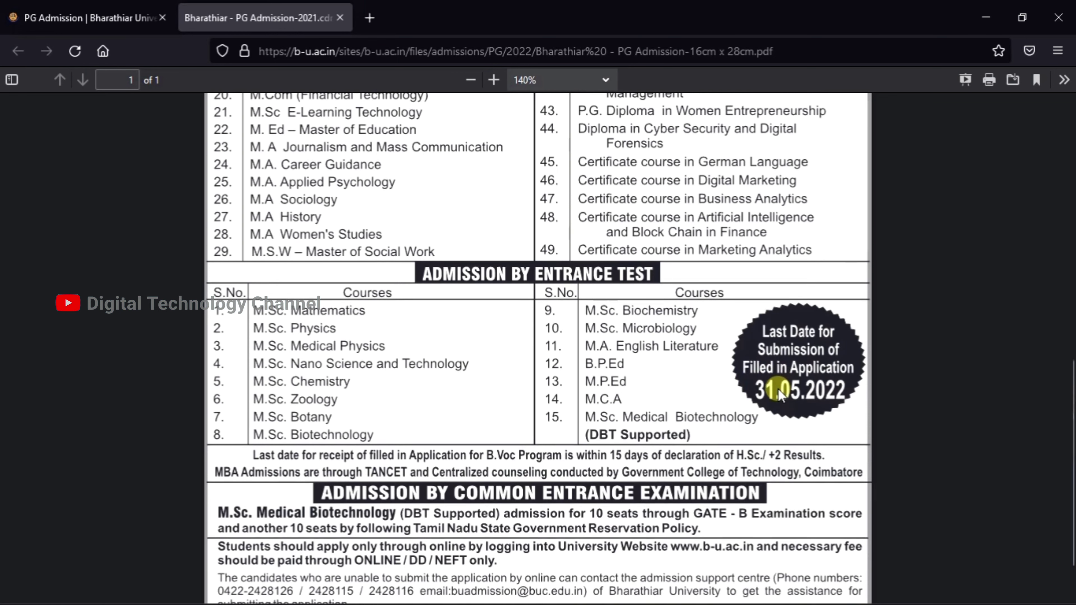
key(ctrl+w)
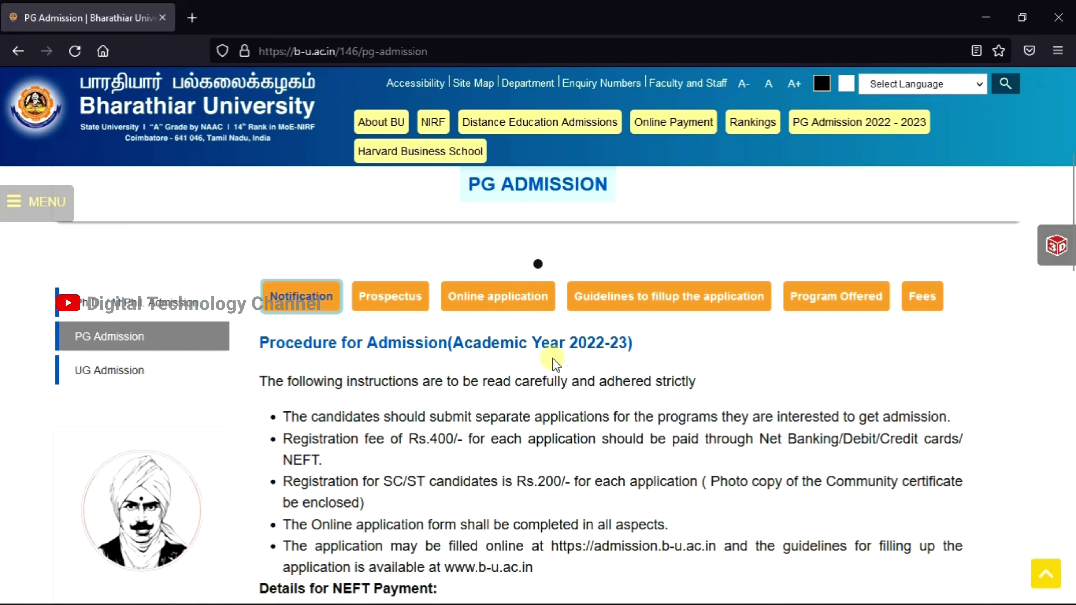
Step: Review the PG admission procedure for 2022-23, covering registration fees, NEFT payment details, query contact and the free education scheme
scroll(423, 394, down, 2)
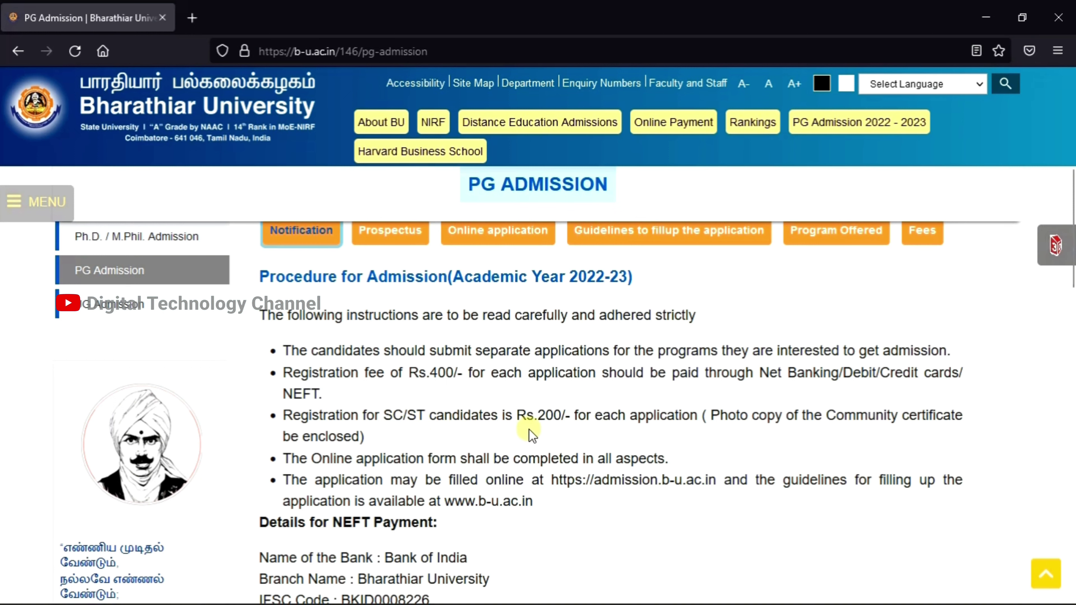
scroll(551, 429, down, 3)
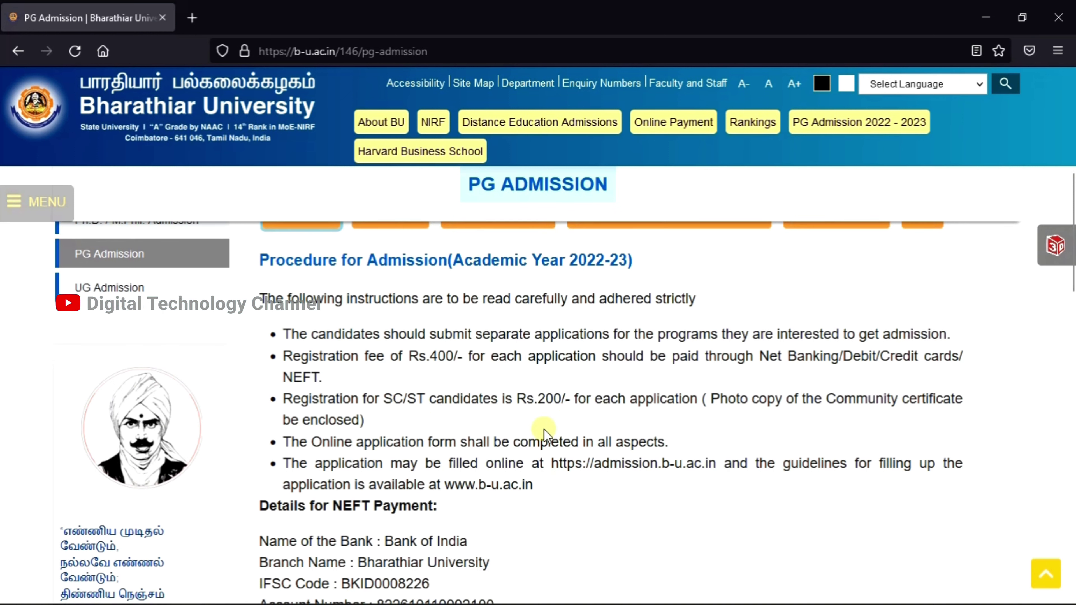
scroll(472, 421, down, 10)
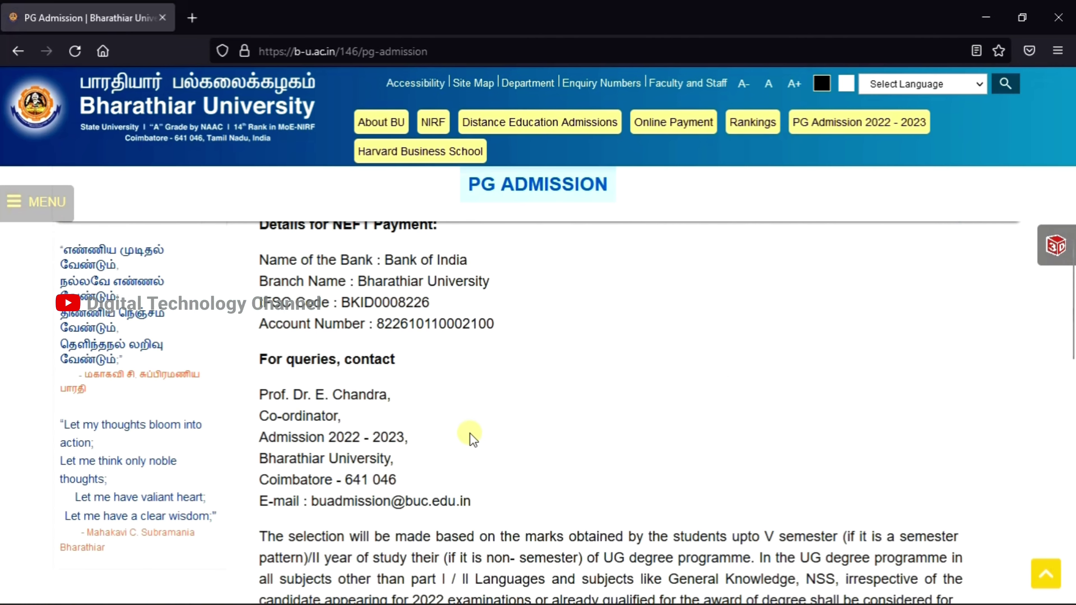
scroll(468, 437, down, 3)
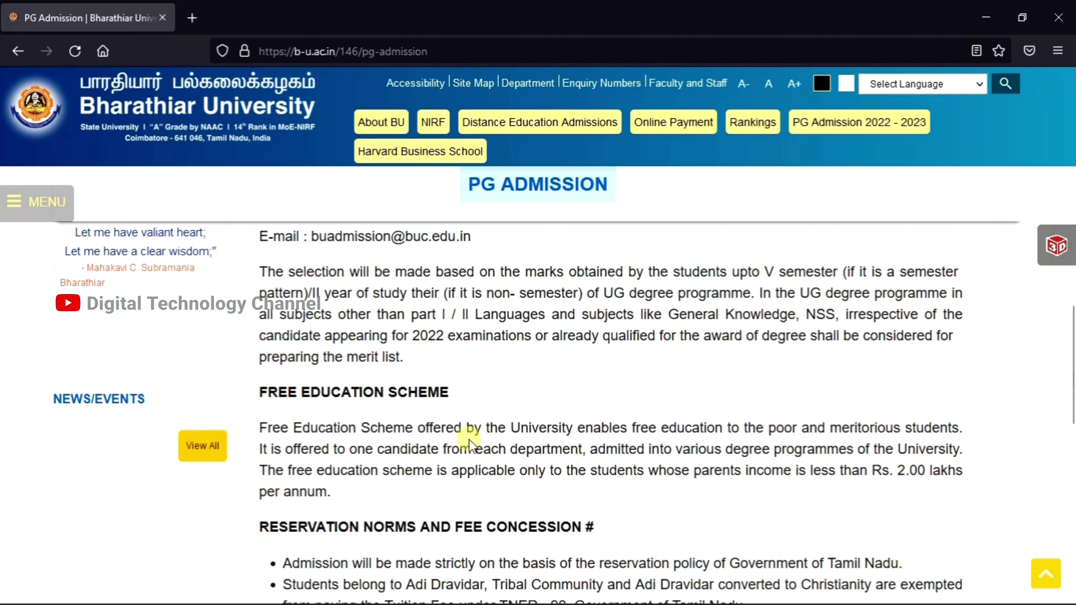
scroll(469, 438, up, 4)
scroll(472, 431, up, 6)
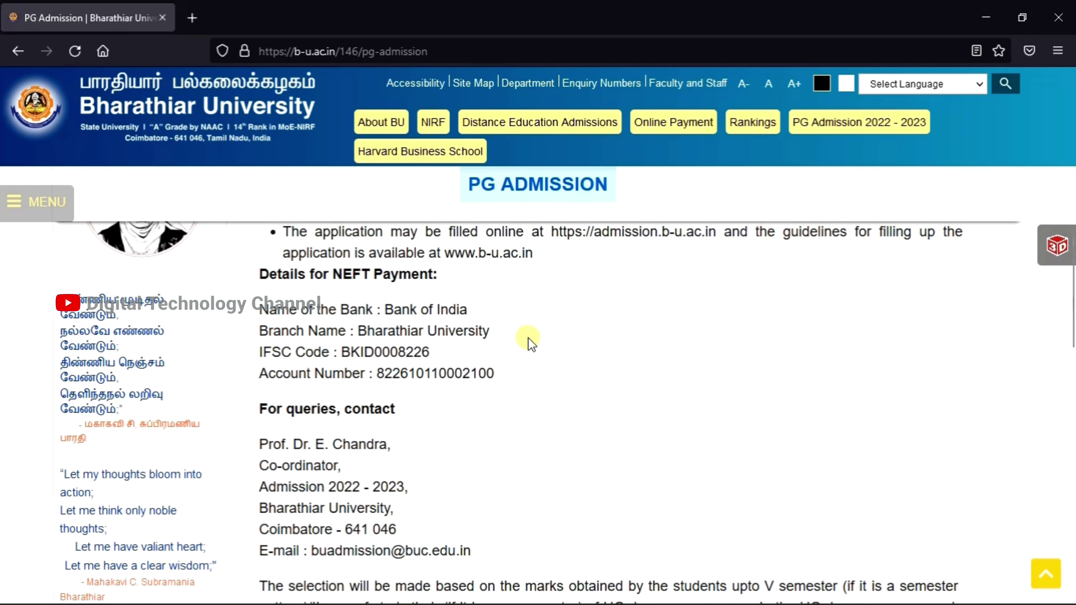
scroll(557, 271, up, 7)
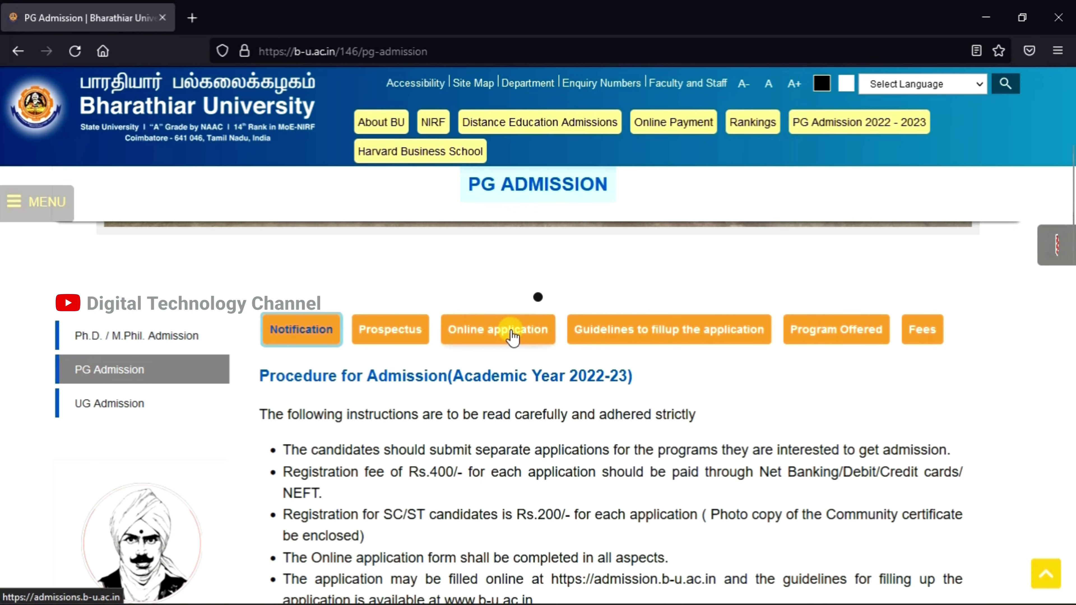
Step: Open the online application portal and register as a new user with full name, e-mail address and password, accepting the terms of use
click(507, 338)
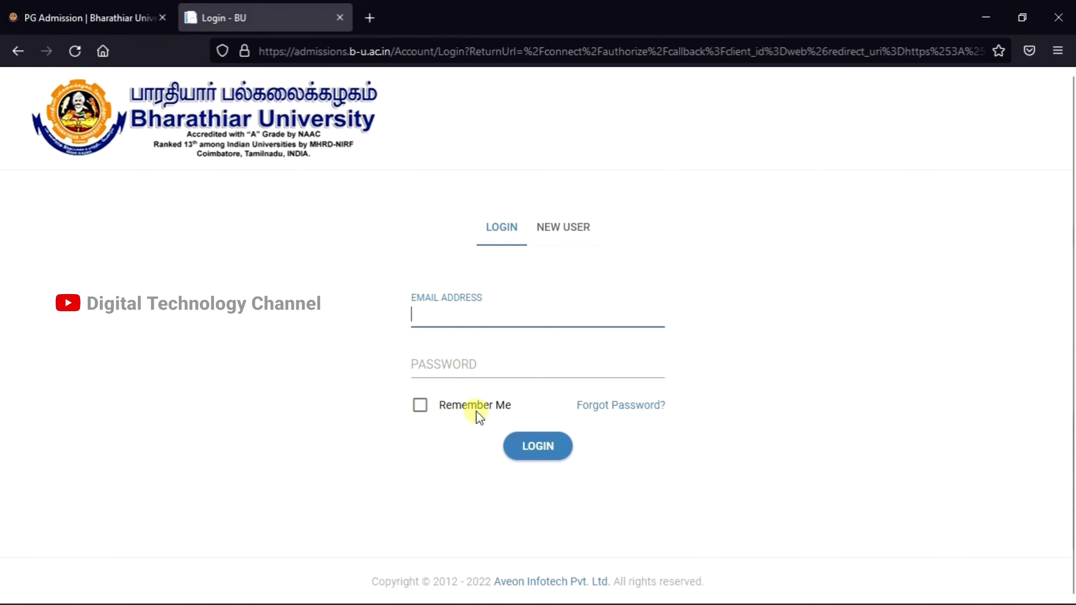
click(564, 233)
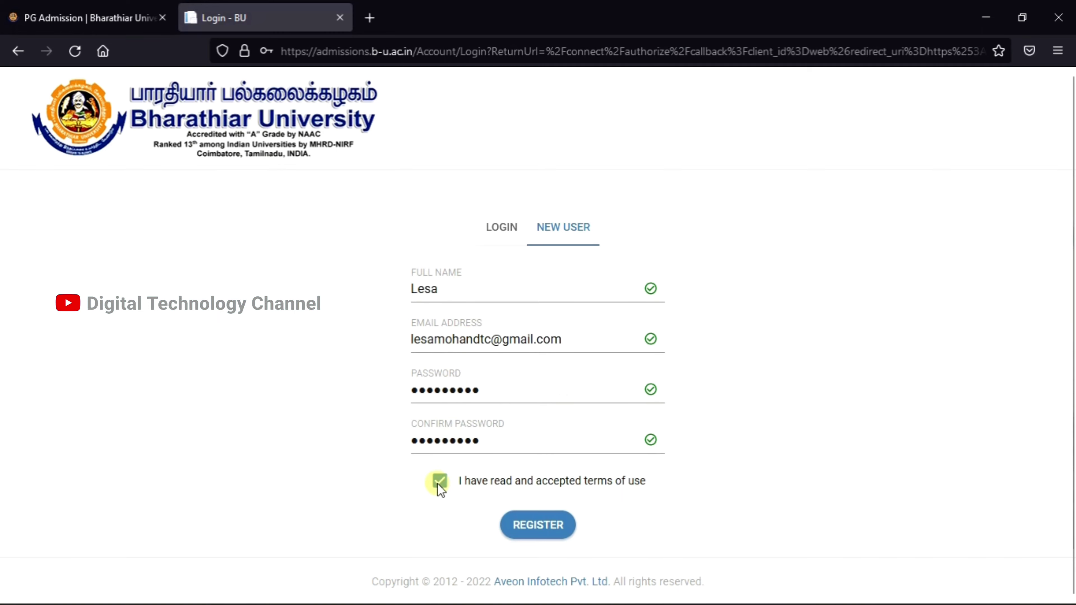
click(528, 531)
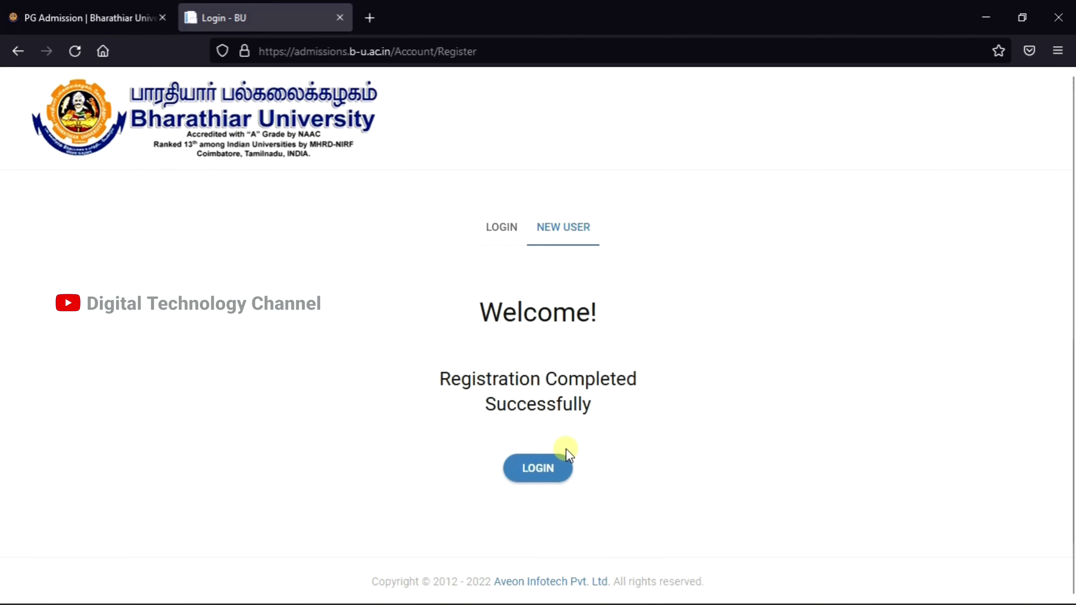
Step: Log in to the admission portal with the registered e-mail address and account password
click(540, 468)
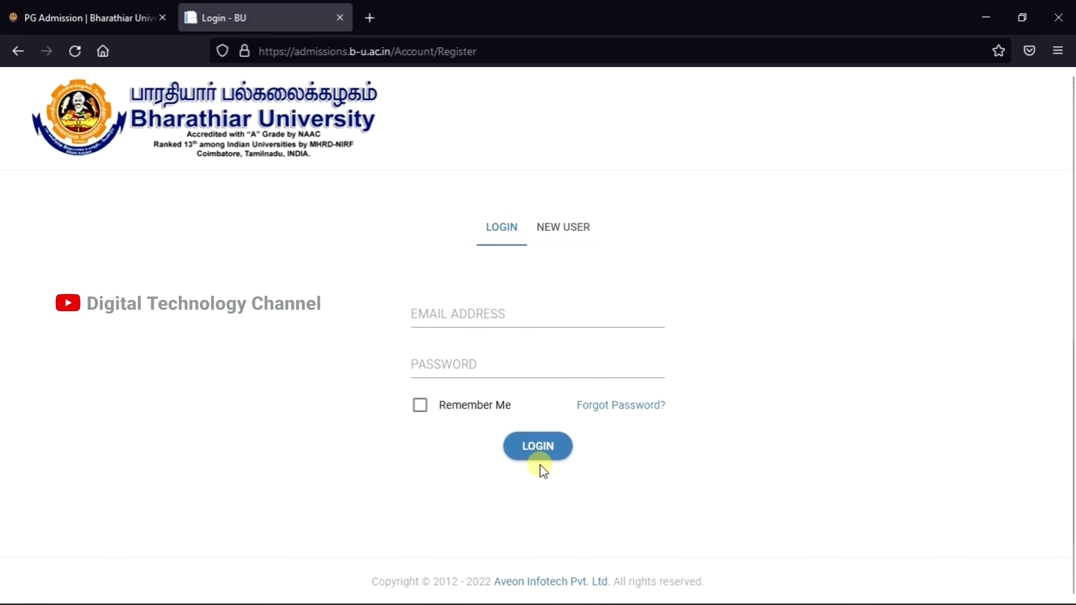
click(465, 313)
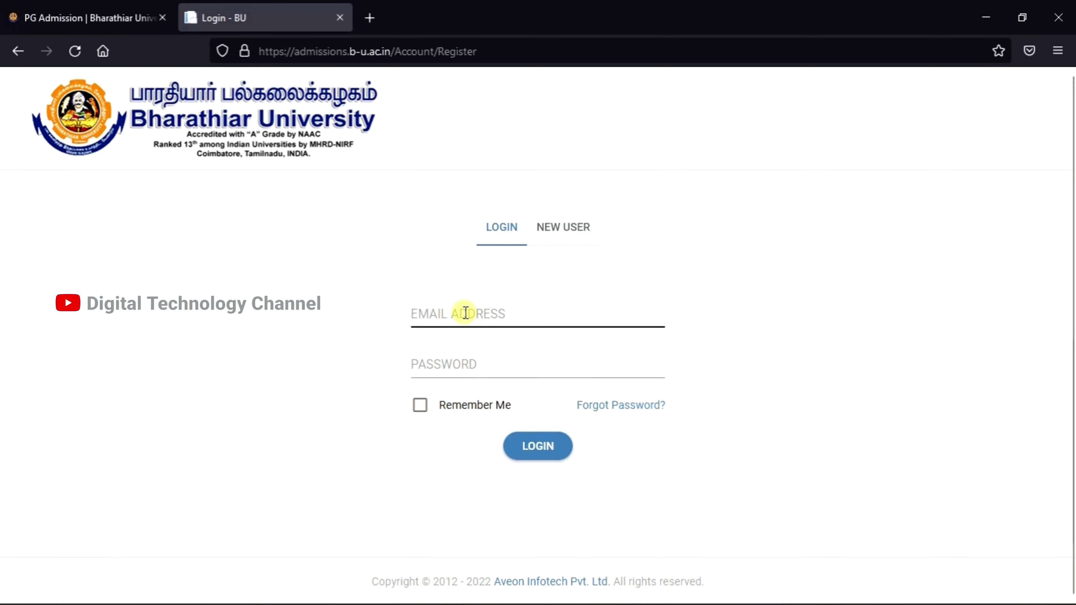
click(462, 355)
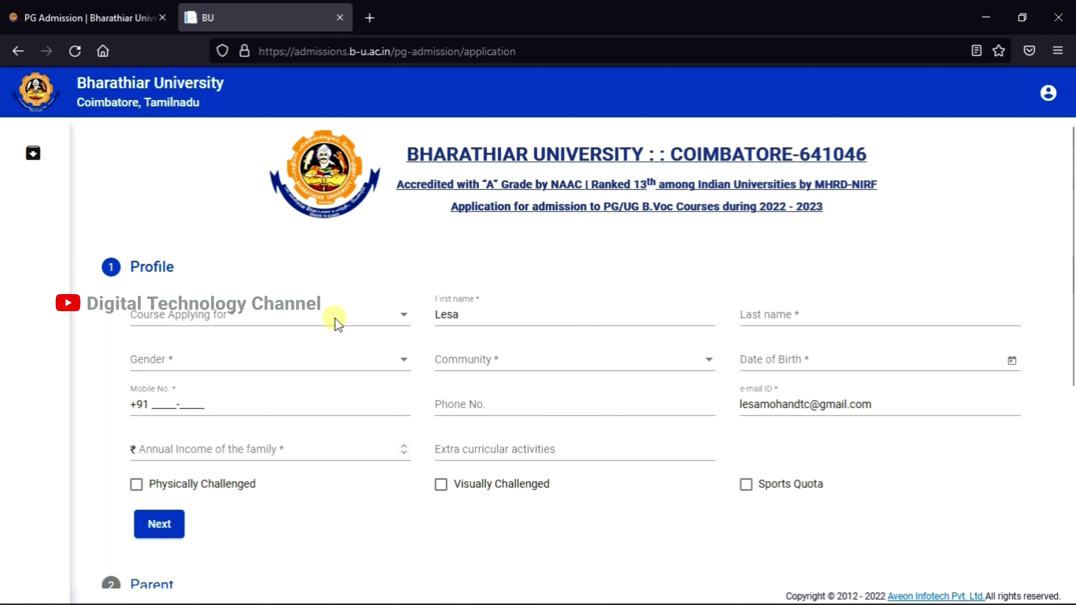
Step: Choose M.A. History as the course applying for in the Profile section
click(283, 324)
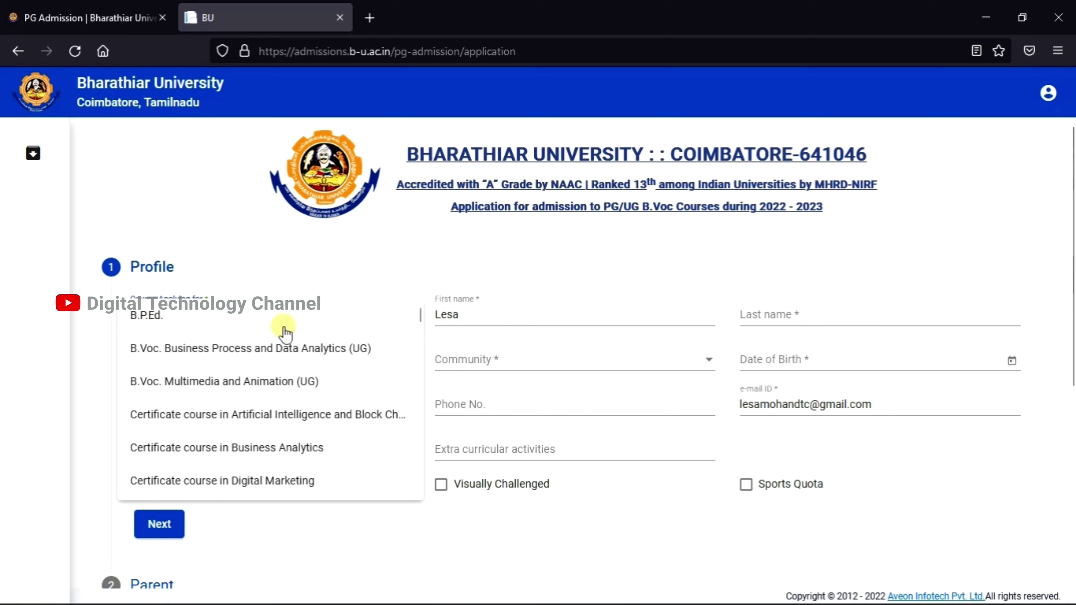
scroll(287, 377, down, 1)
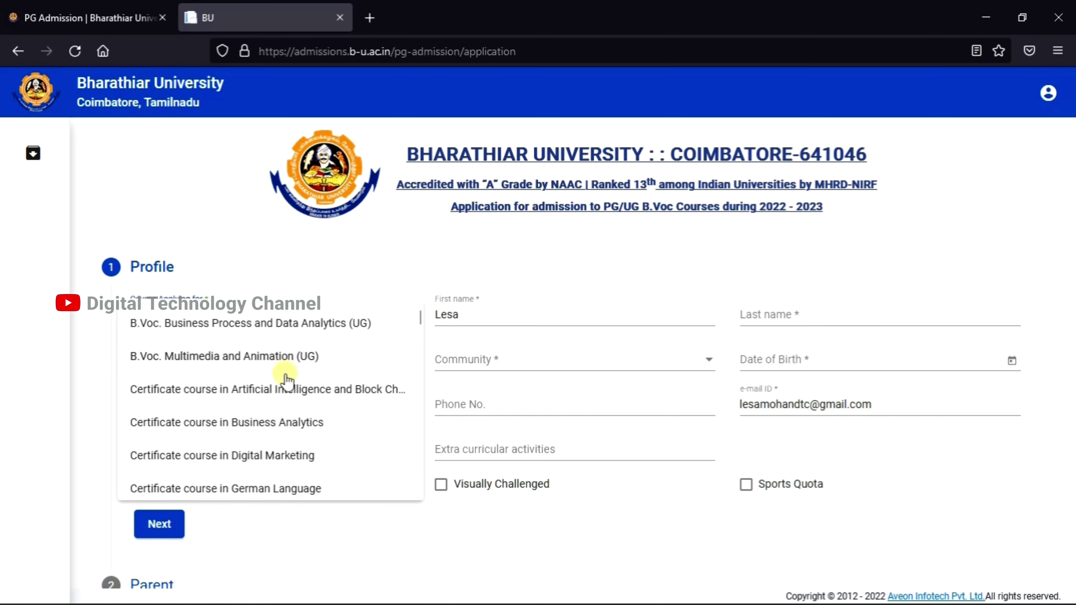
scroll(287, 378, down, 8)
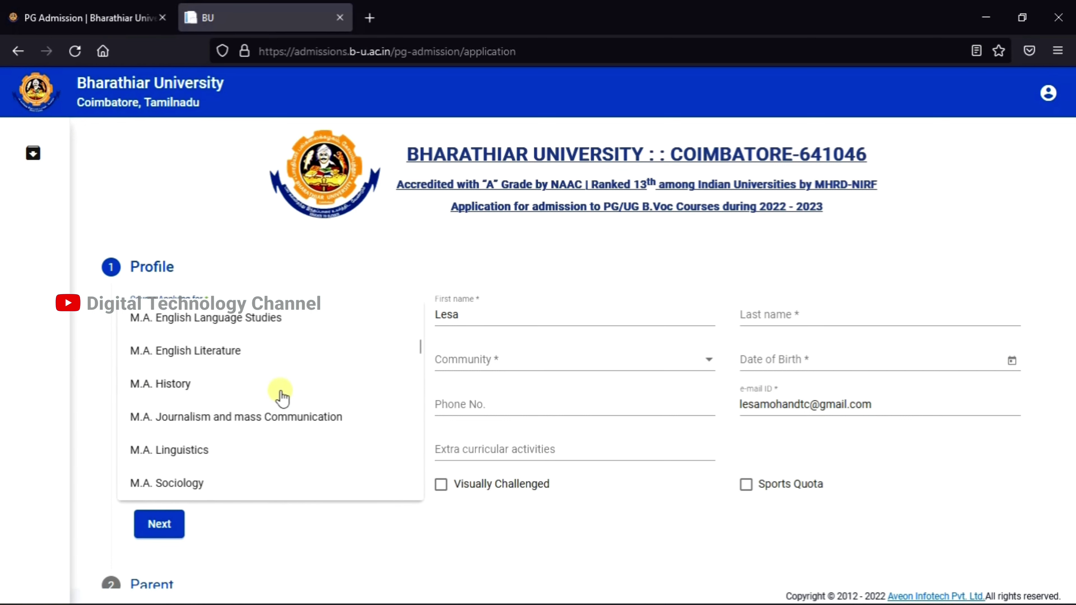
scroll(281, 398, down, 1)
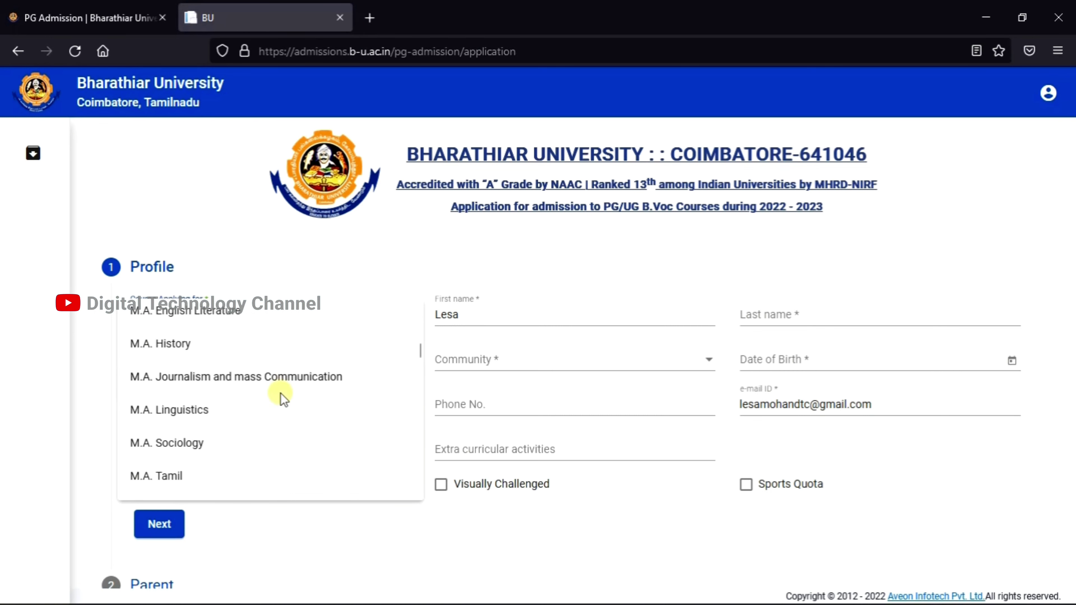
scroll(281, 396, up, 1)
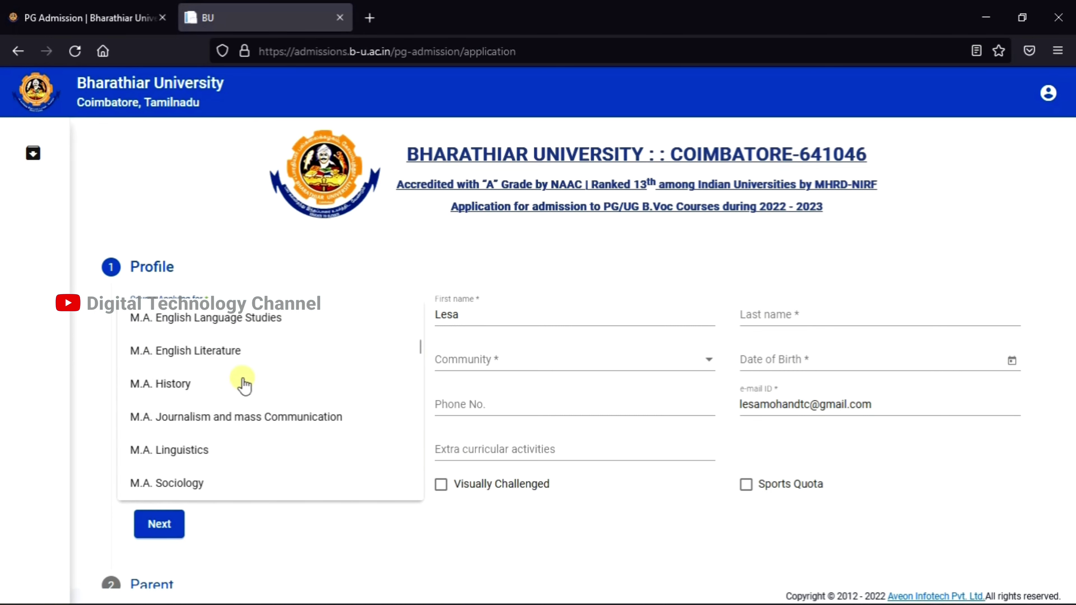
click(221, 383)
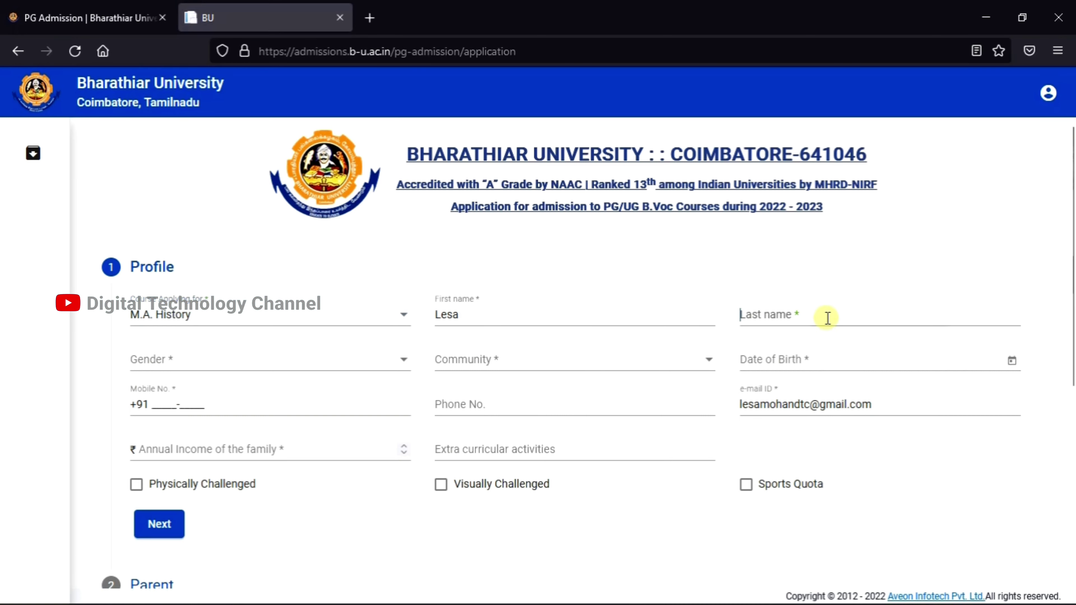
Step: Enter the applicant's last name in the profile, and set the gender to Female and the community to BC
click(834, 311)
text(Mohan)
scroll(668, 381, down, 1)
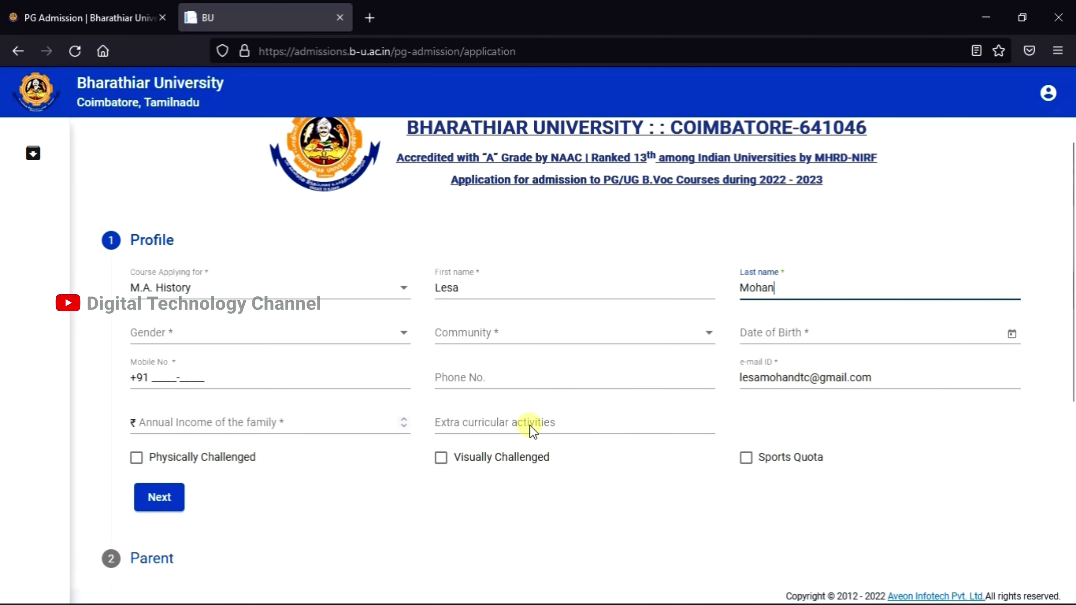
click(336, 335)
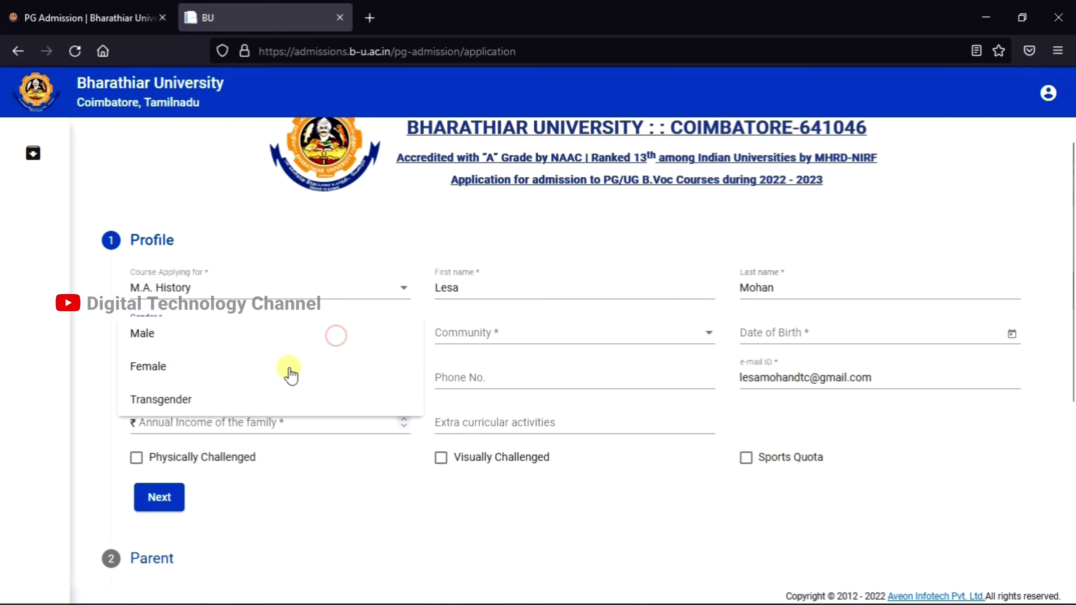
click(214, 370)
click(516, 332)
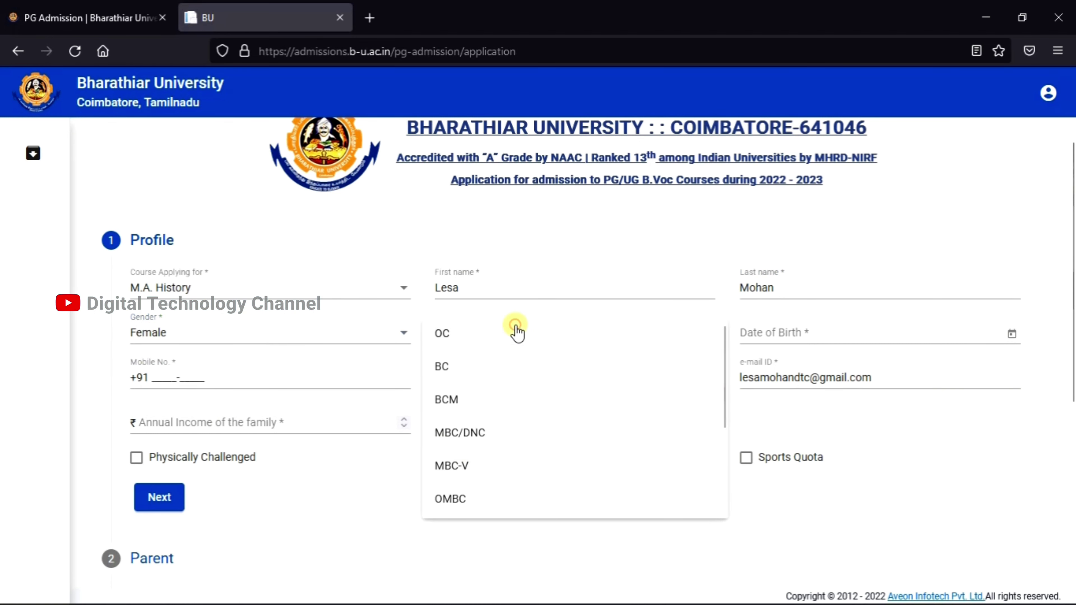
click(487, 370)
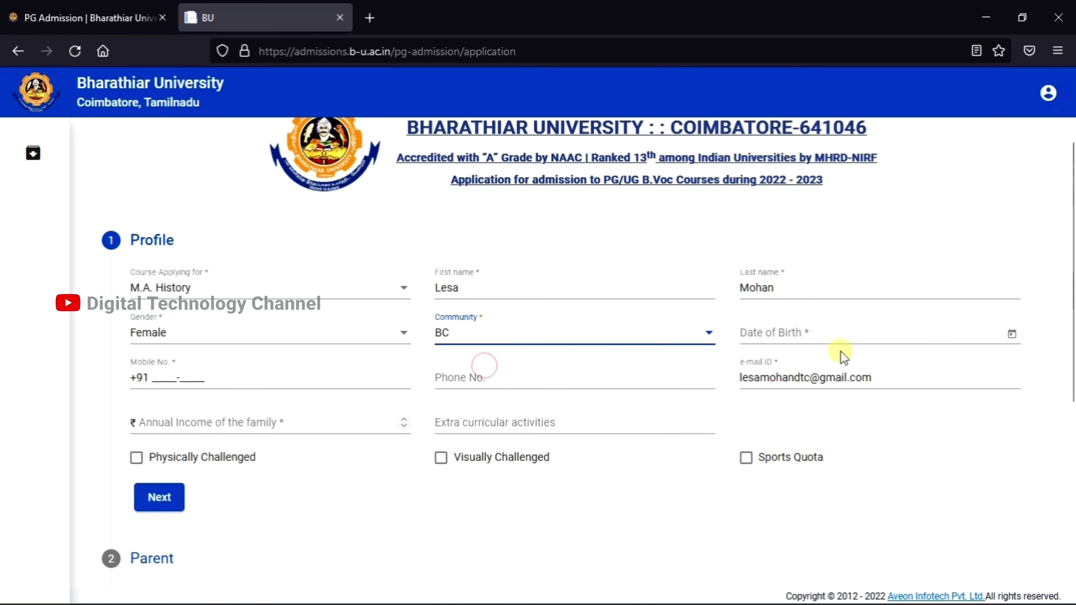
Step: Fill in the date of birth, mobile number and annual family income of 72000, and continue to the Parent section
click(840, 330)
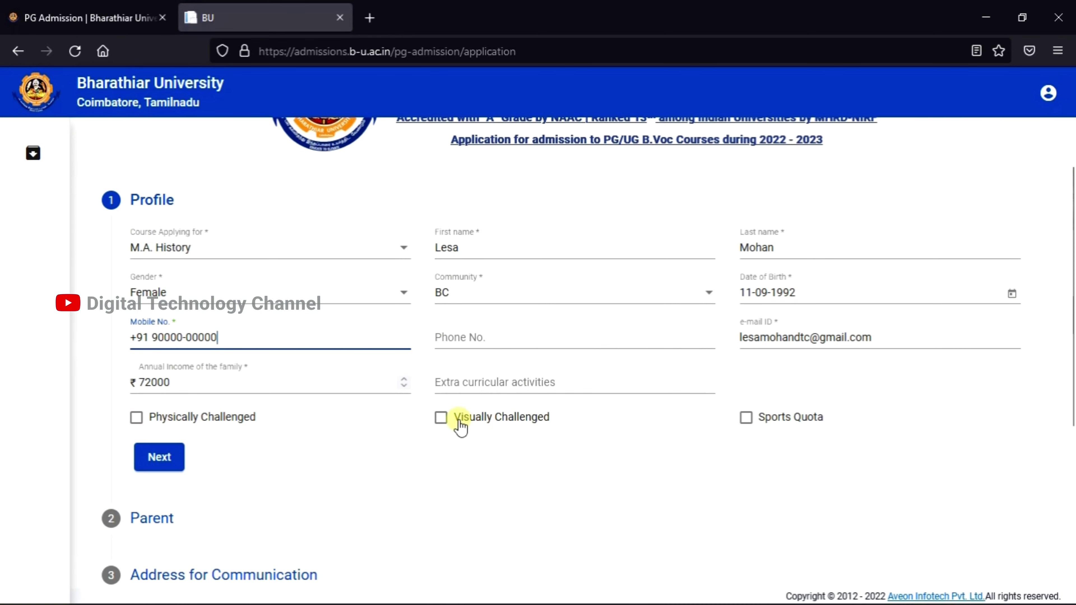
click(152, 459)
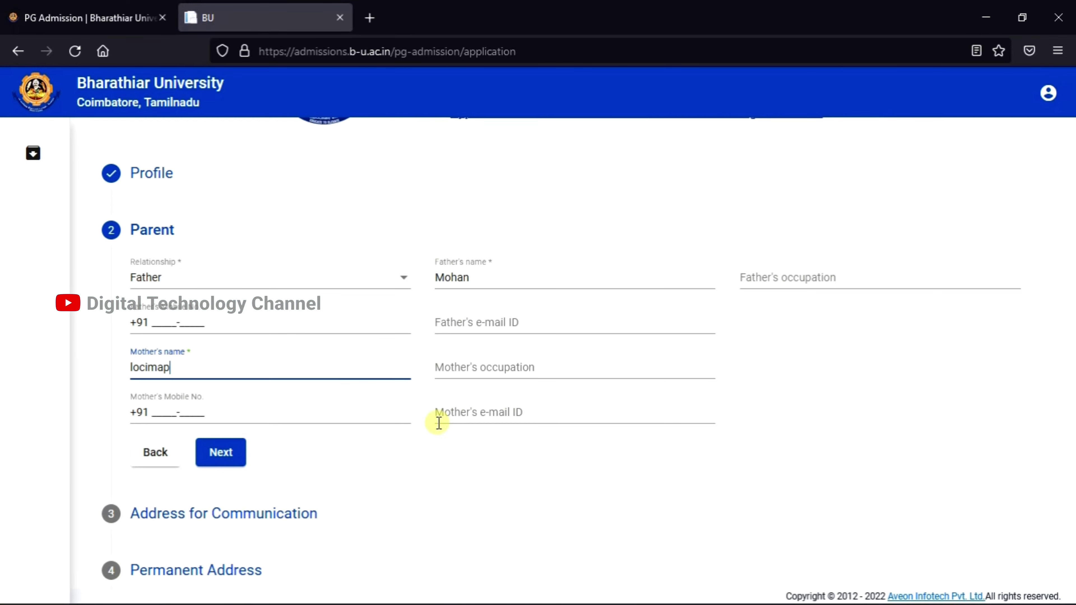
Step: Complete the Parent section with relationship Father and both parents' names, and continue to Address for Communication
key(BackSpace)
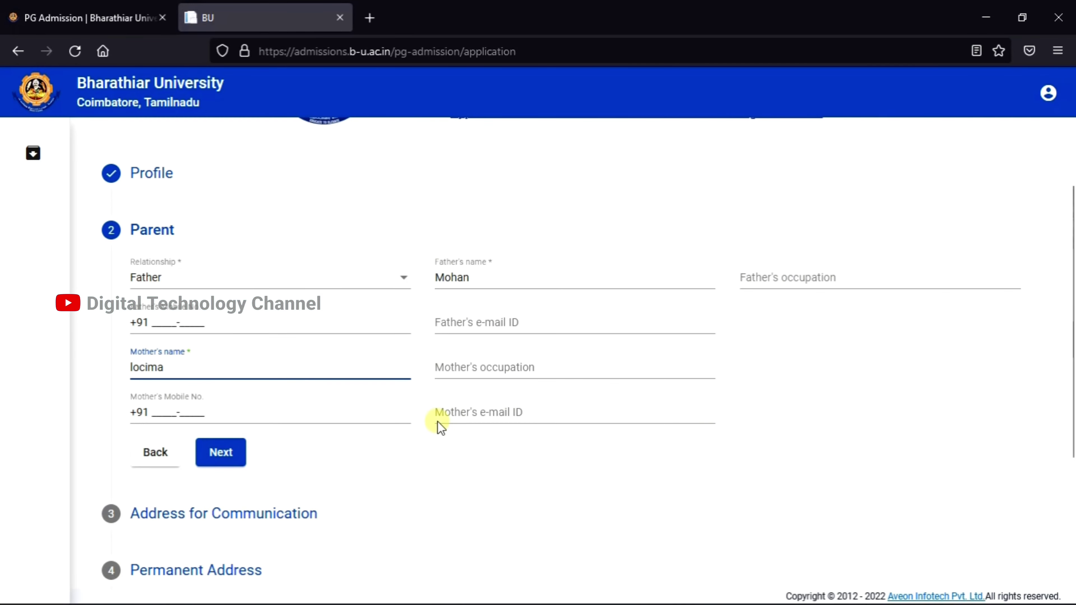
click(239, 452)
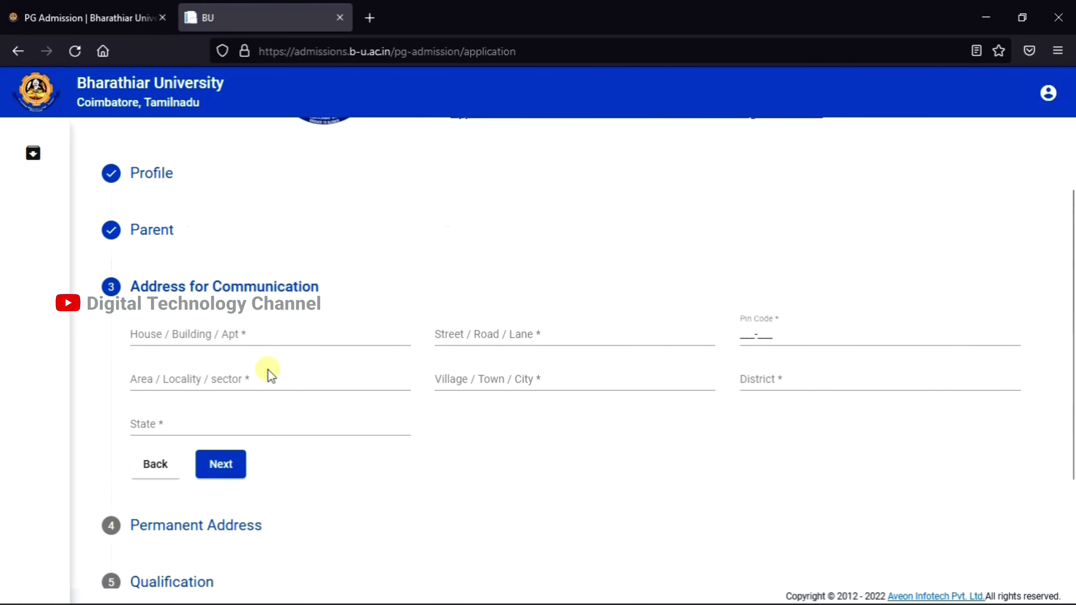
Step: Look over the communication address fields and the remaining application sections from Permanent Address to Documents
scroll(268, 372, down, 3)
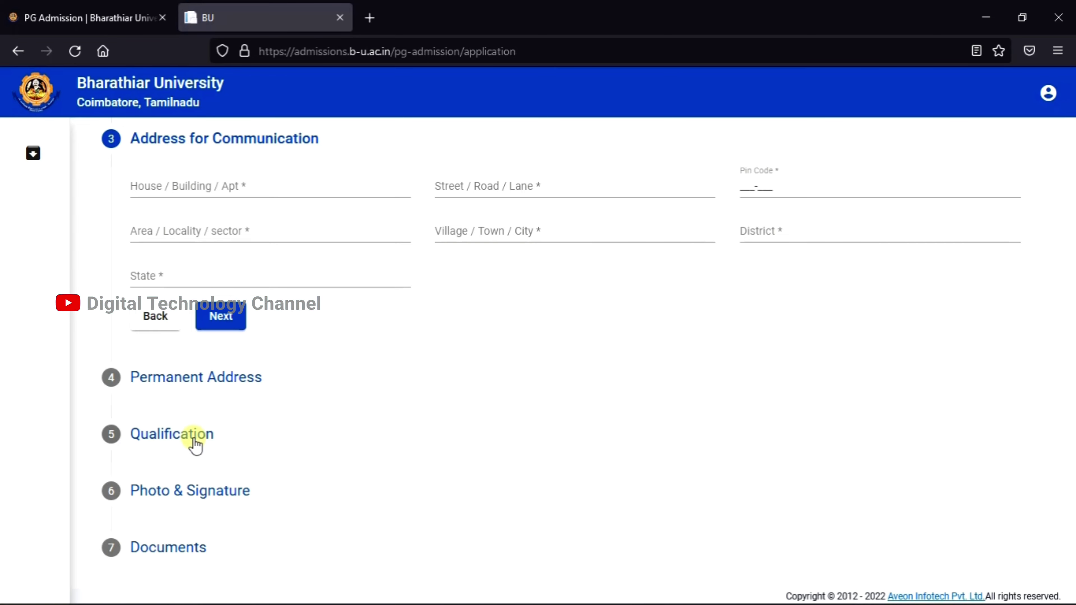
scroll(196, 445, down, 1)
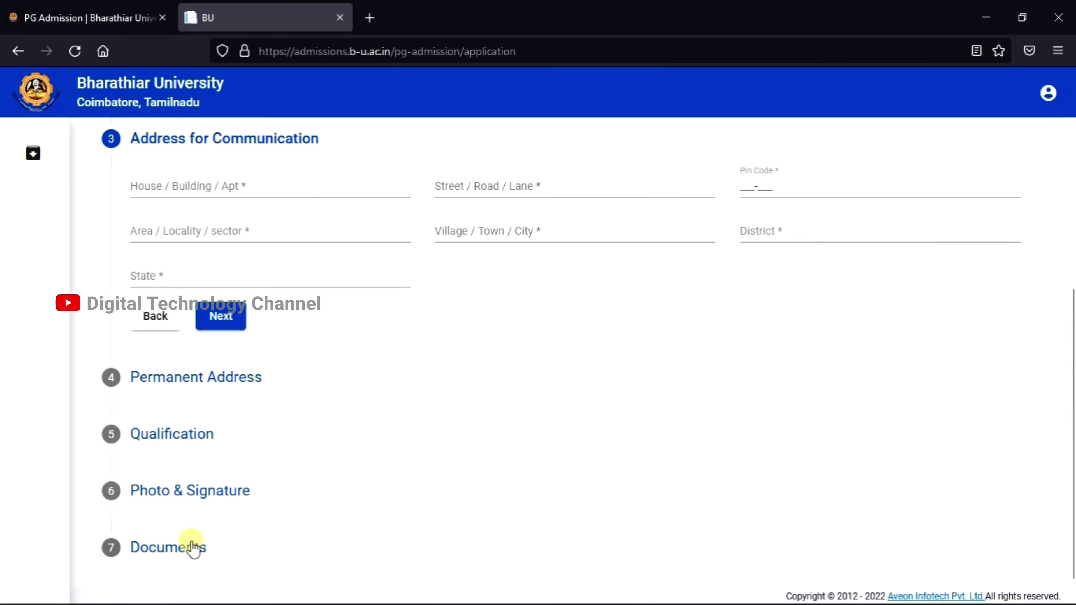
scroll(186, 550, up, 2)
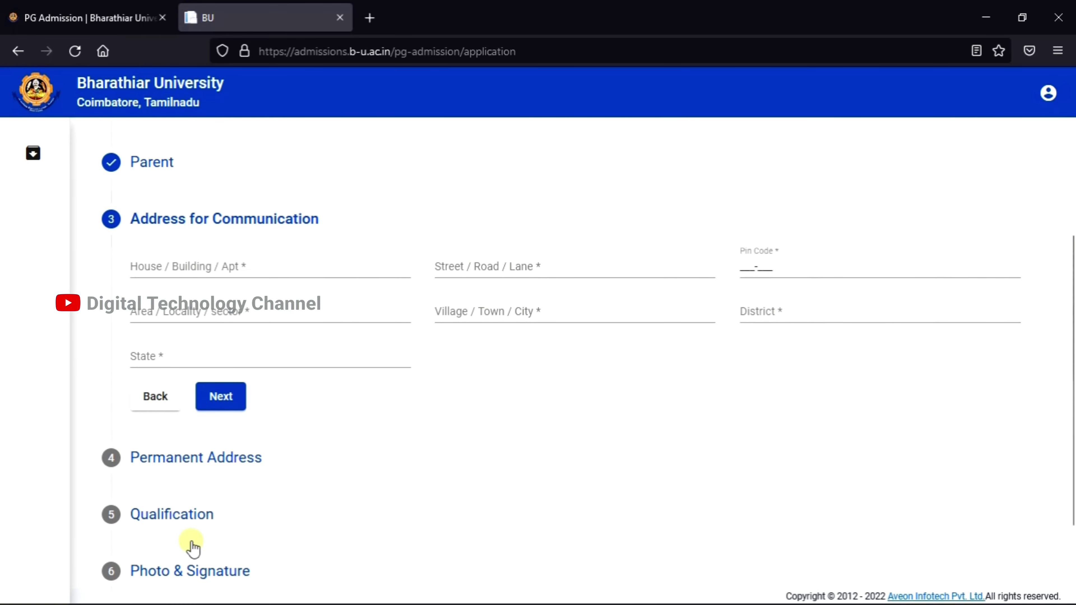